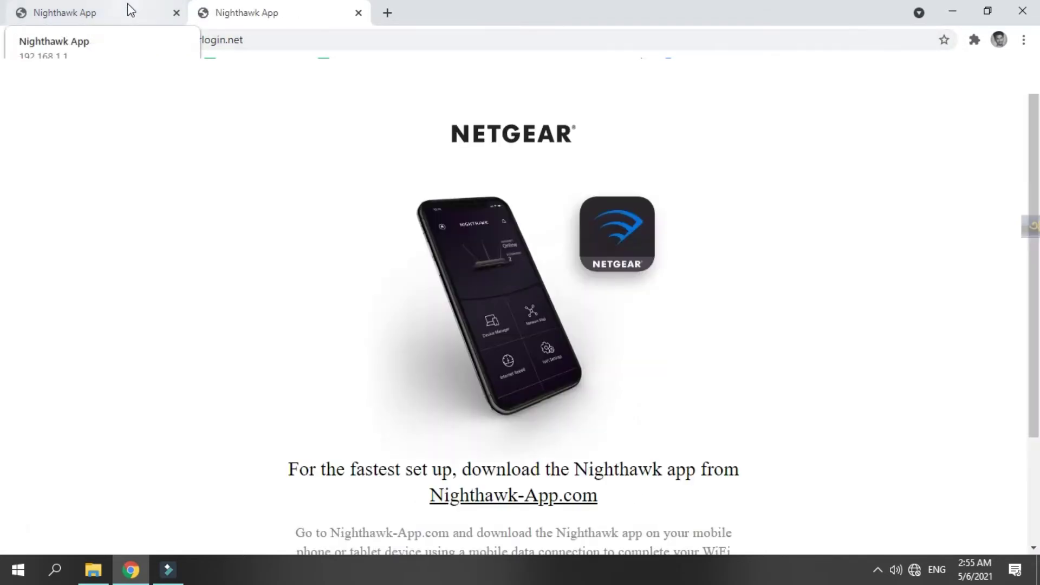
Keep only the 192.168.1.1 setup tab and continue without a compatible smartphone
click(131, 10)
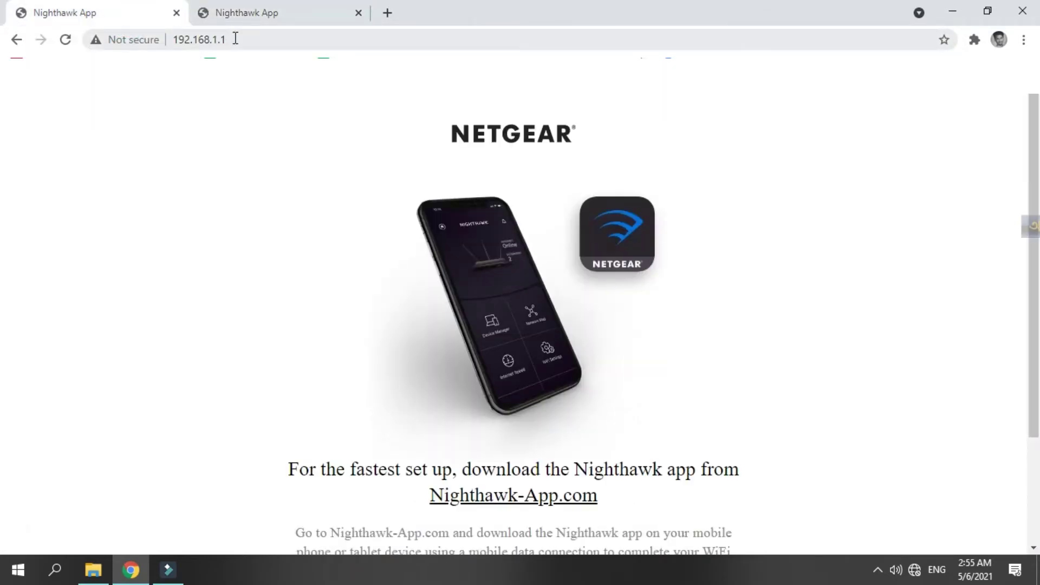
click(357, 13)
scroll(418, 206, down, 3)
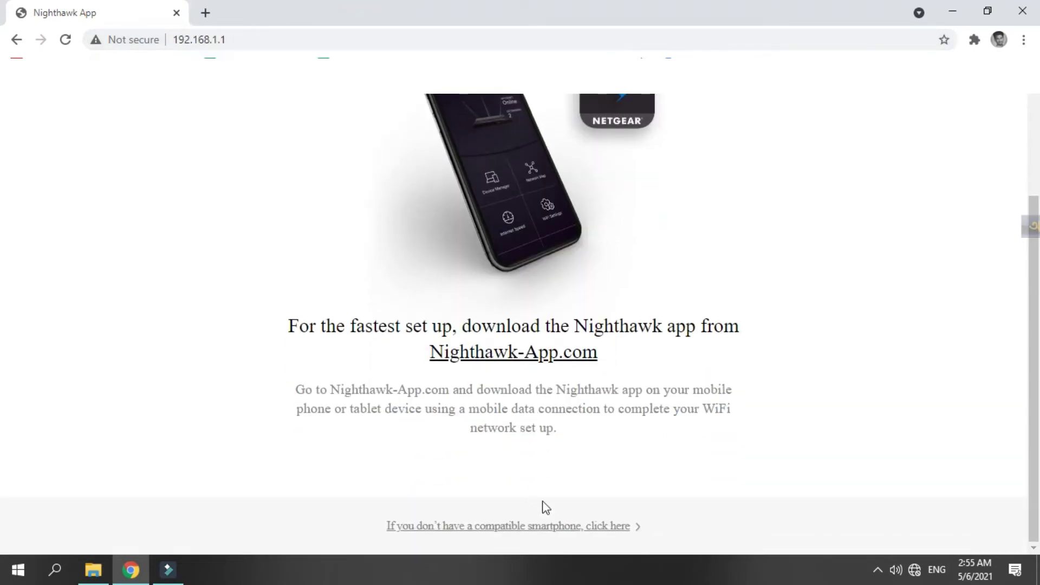
scroll(553, 345, up, 3)
scroll(553, 344, down, 3)
click(632, 537)
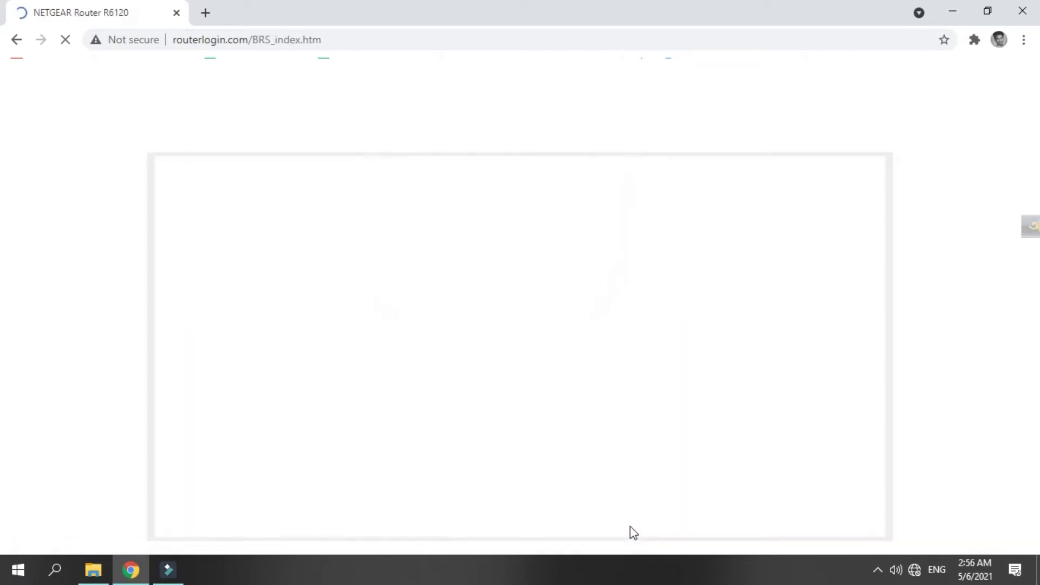
Accept the NETGEAR terms of service
scroll(532, 402, down, 15)
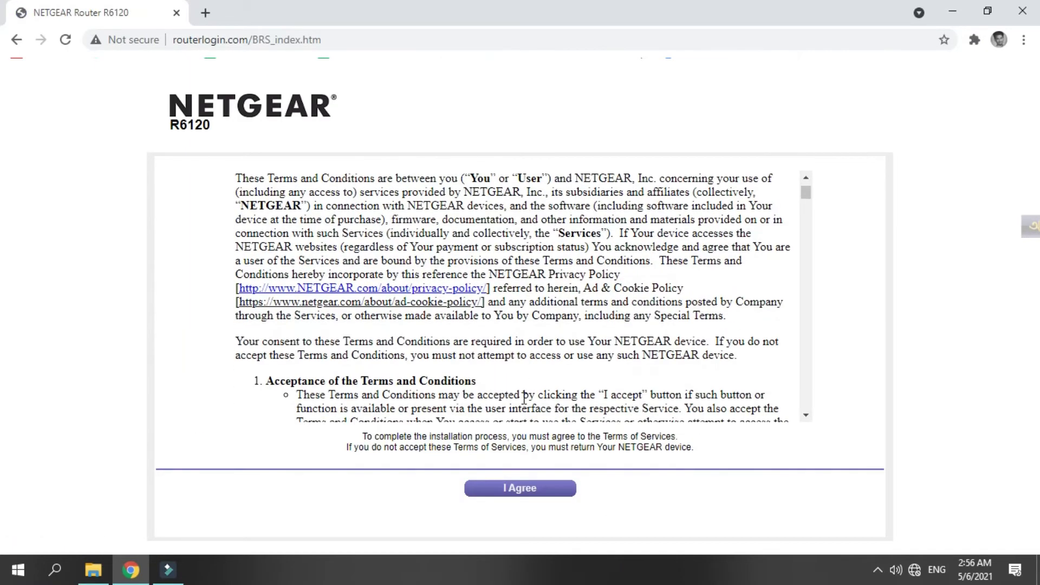
scroll(533, 402, down, 5)
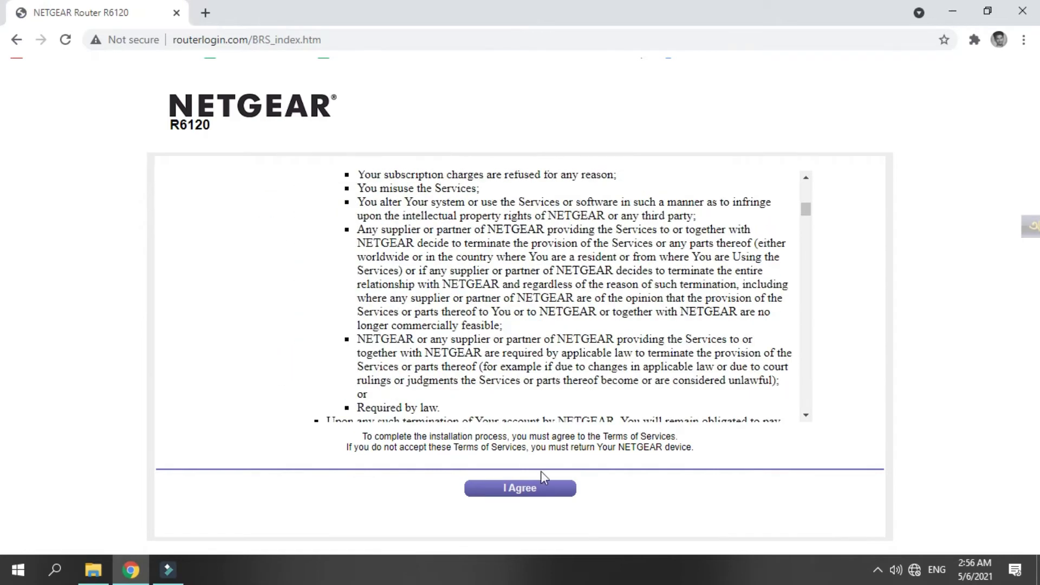
click(548, 490)
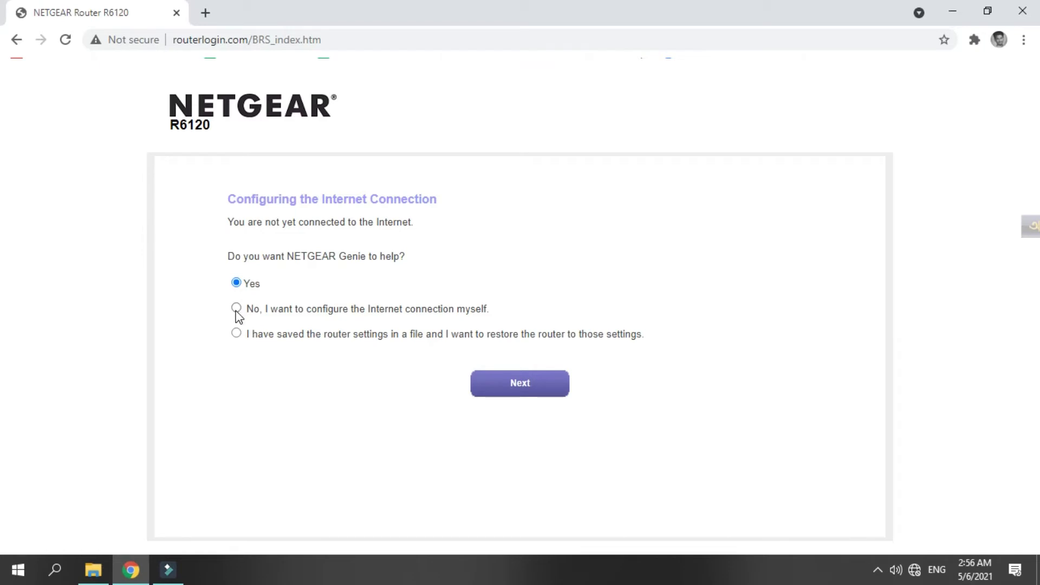
Choose to configure the Internet connection yourself and confirm the choice
click(237, 308)
click(550, 394)
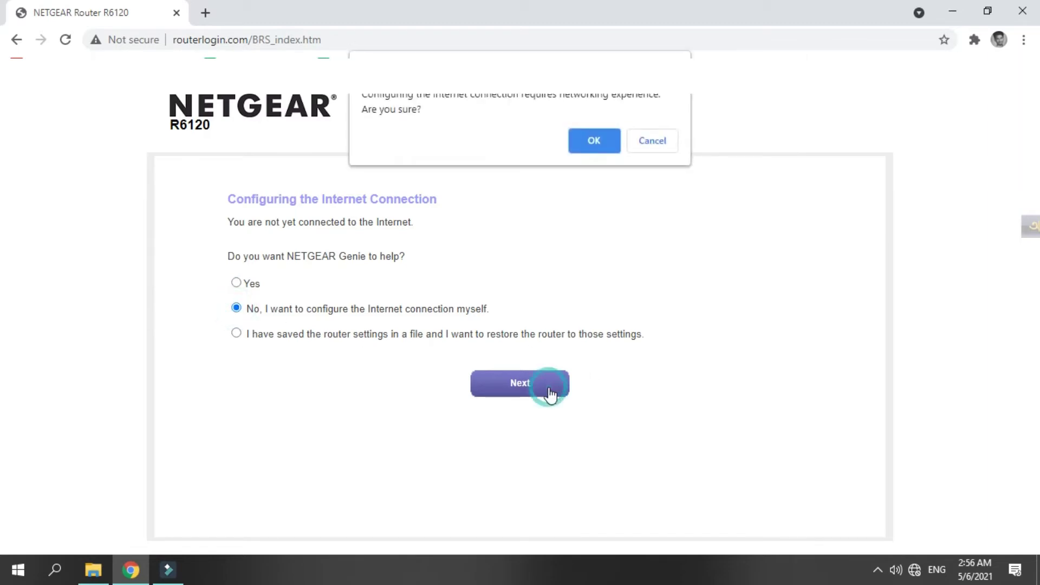
click(594, 142)
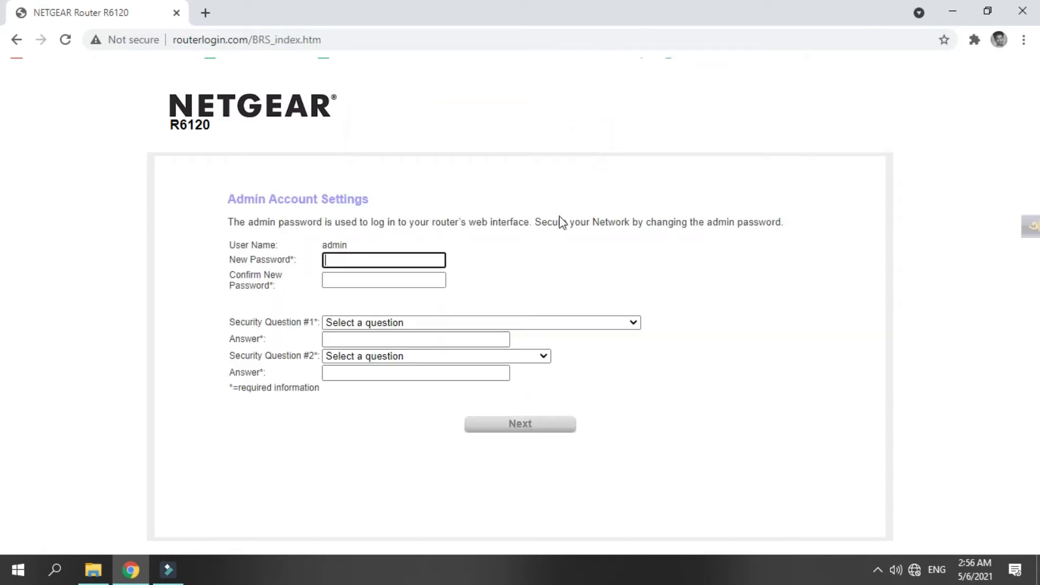
Enter and confirm a new admin password
click(359, 258)
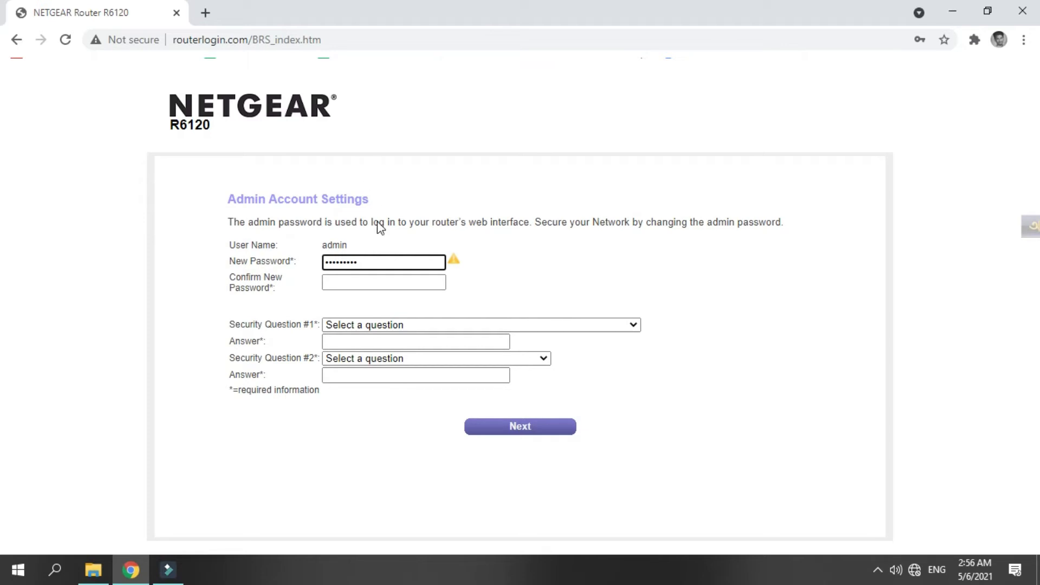
scroll(395, 391, down, 2)
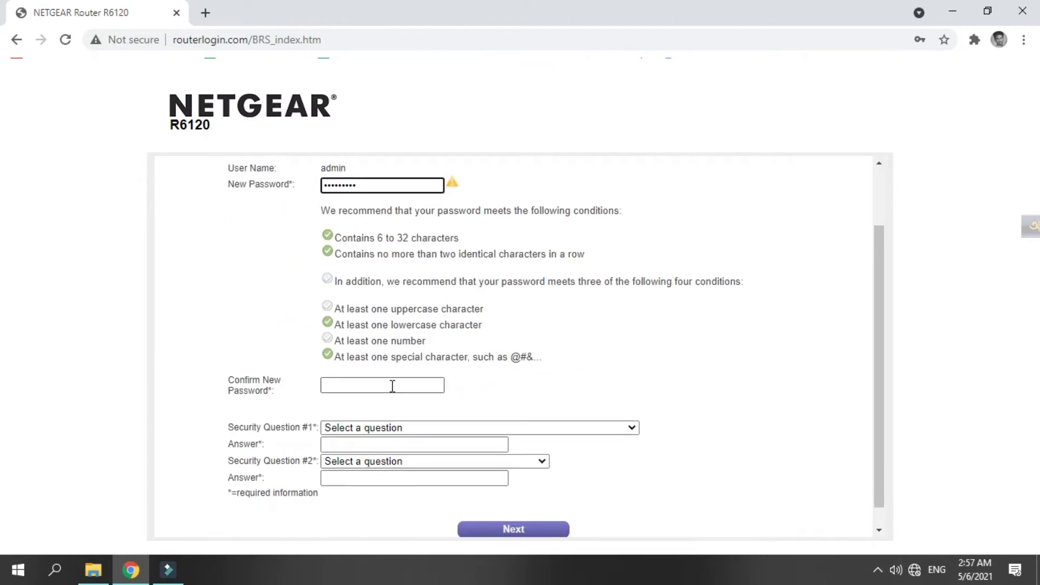
click(391, 385)
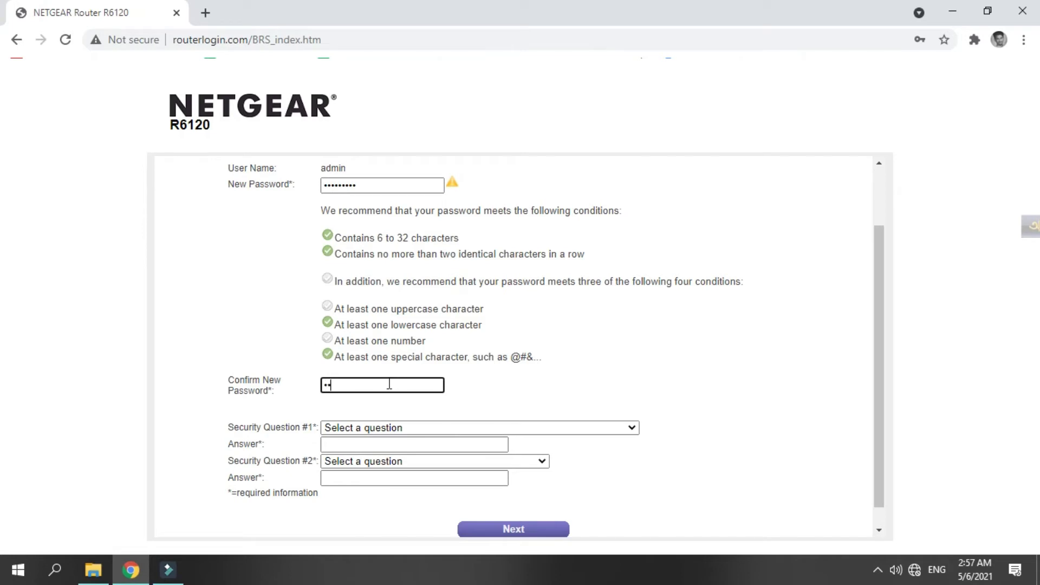
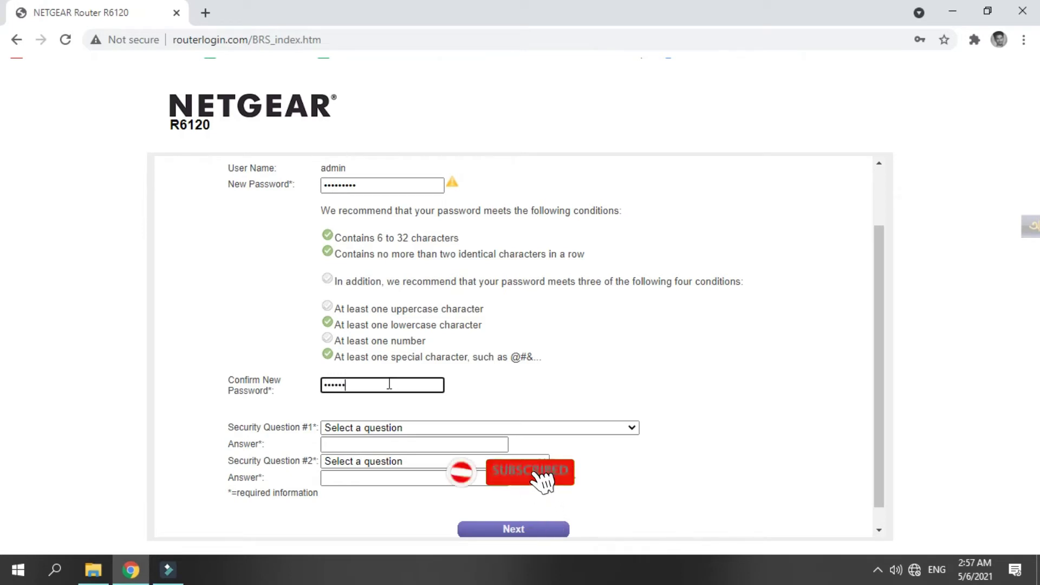
Pick the first-school and mother's-birth-city security questions, enter an answer, and submit
scroll(389, 384, down, 1)
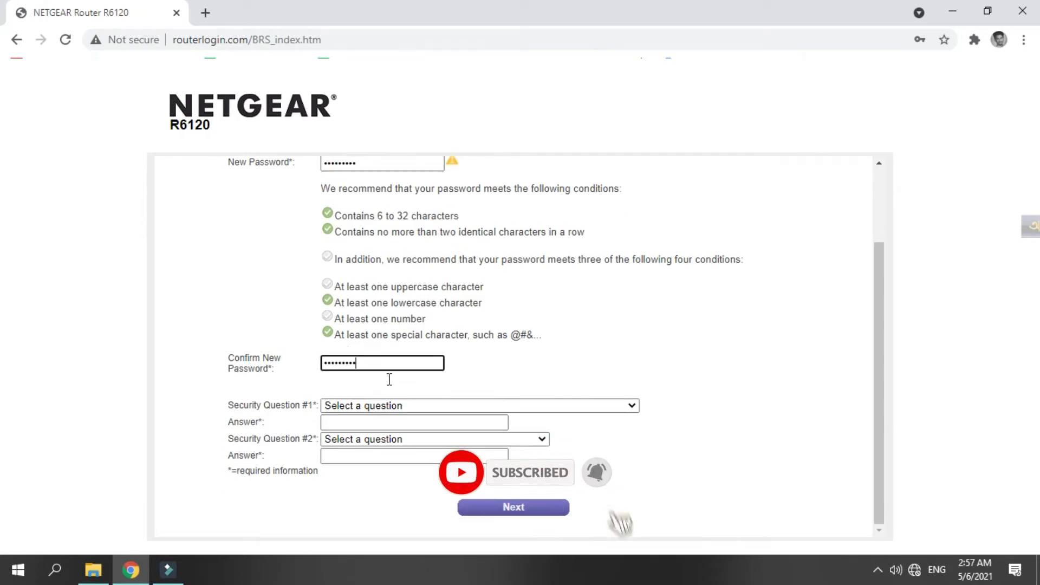
click(403, 406)
click(401, 419)
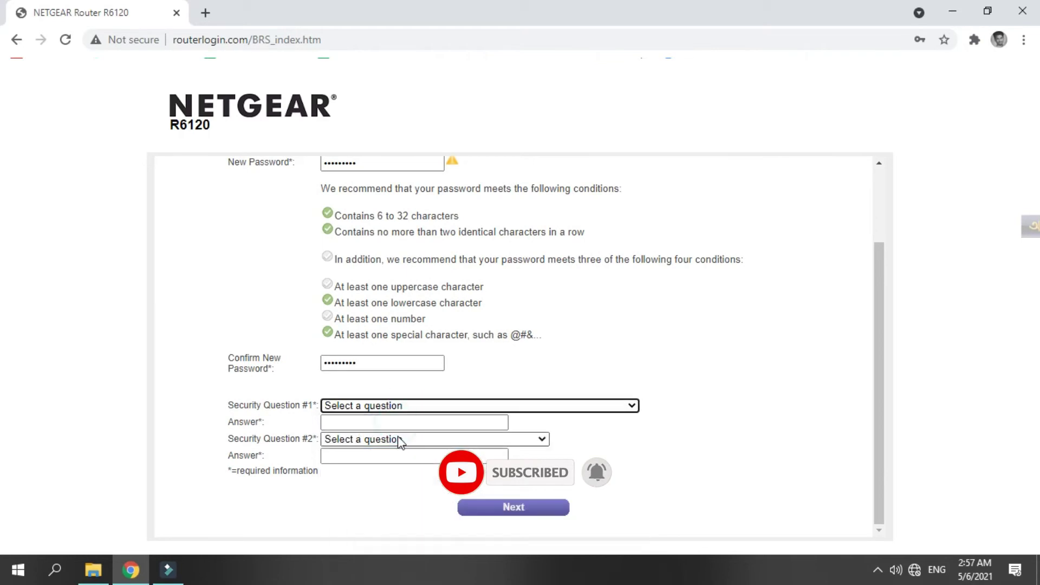
click(423, 409)
click(409, 448)
click(410, 422)
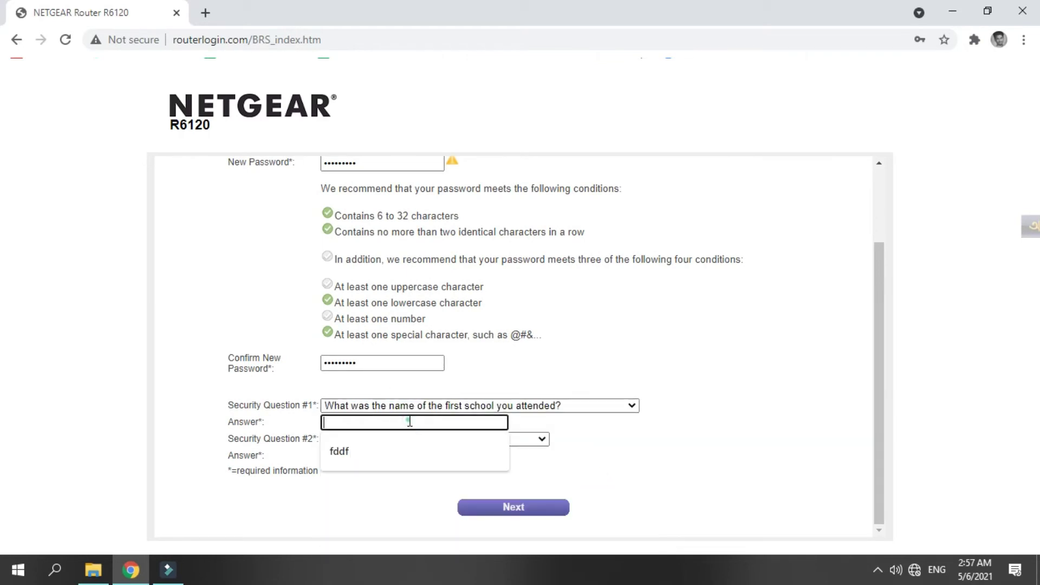
click(411, 440)
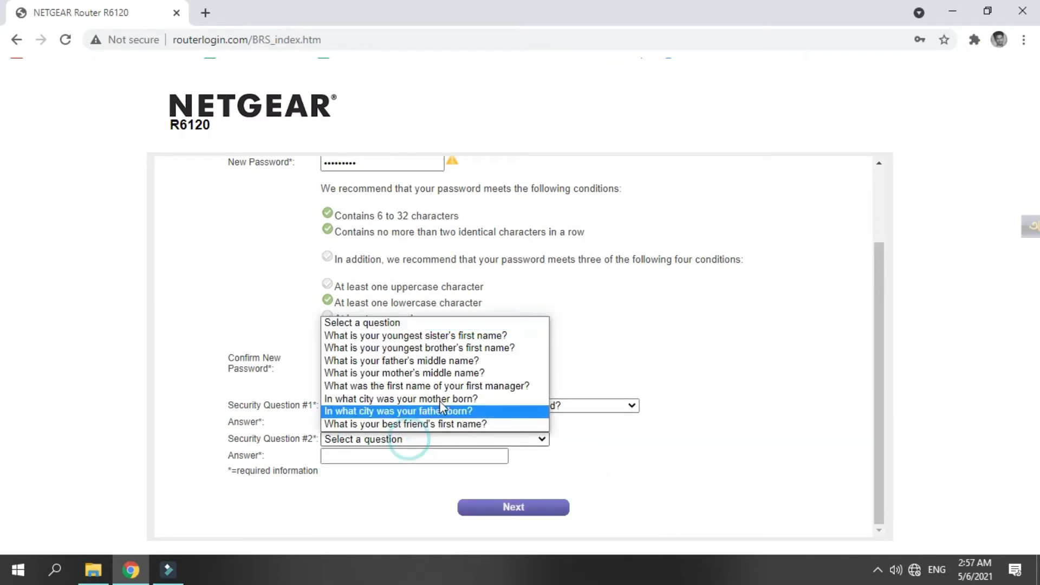
click(440, 407)
click(416, 458)
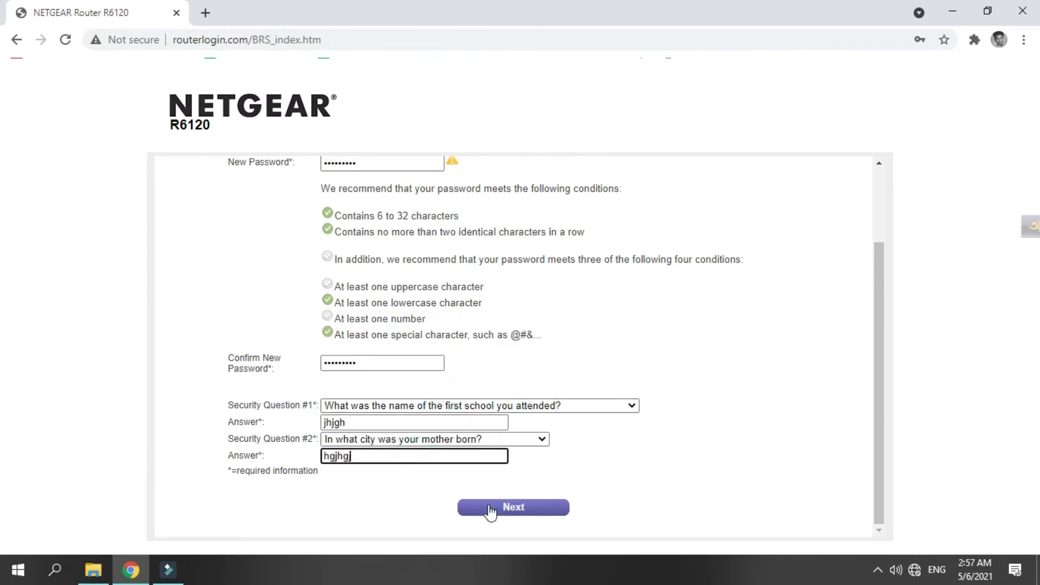
click(491, 511)
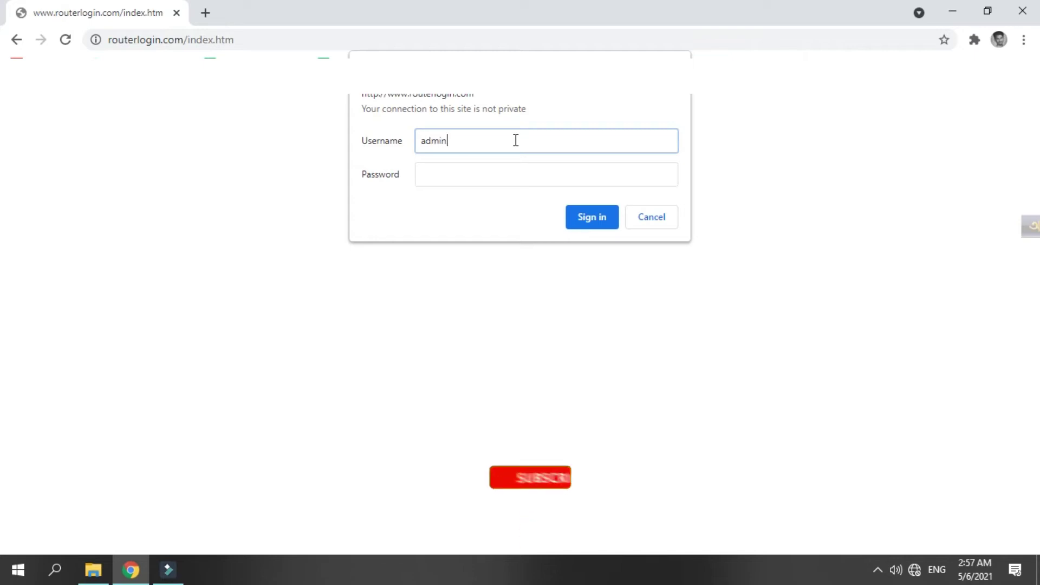
Sign in as admin with the new password to reach the R6120 home dashboard
click(512, 164)
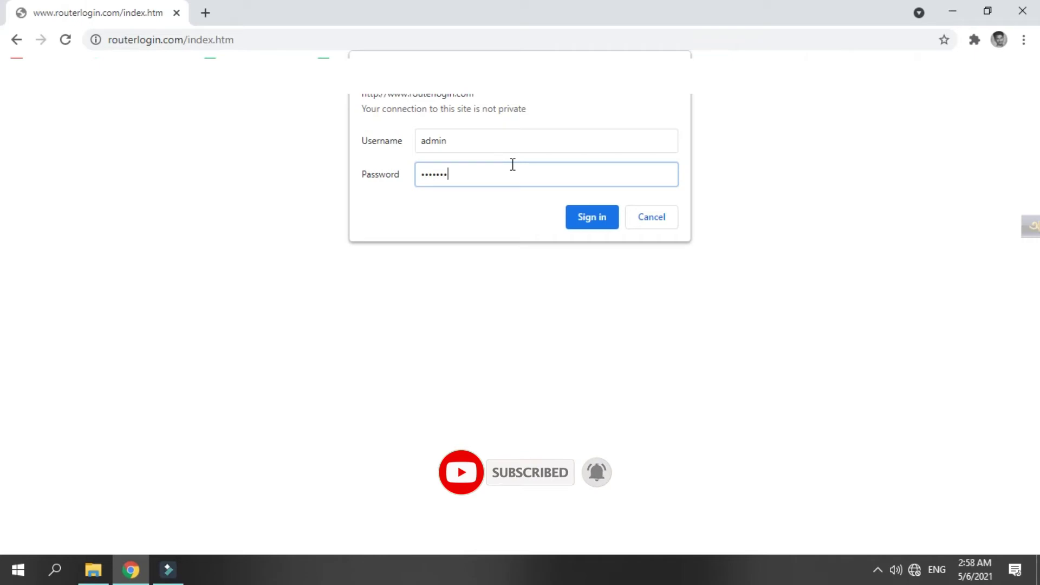
click(584, 214)
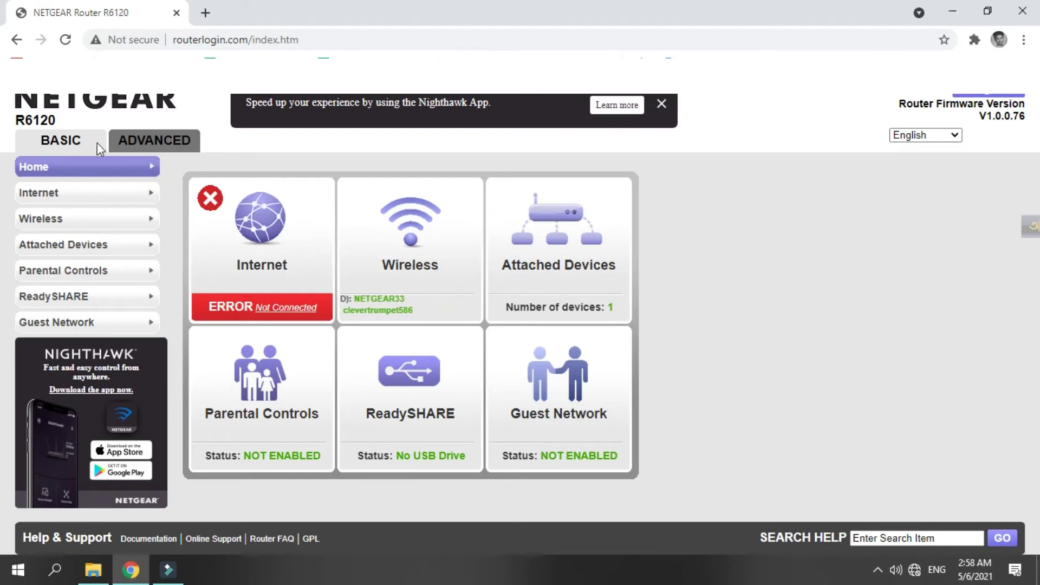
Open the Internet setup page and look over its settings
click(58, 191)
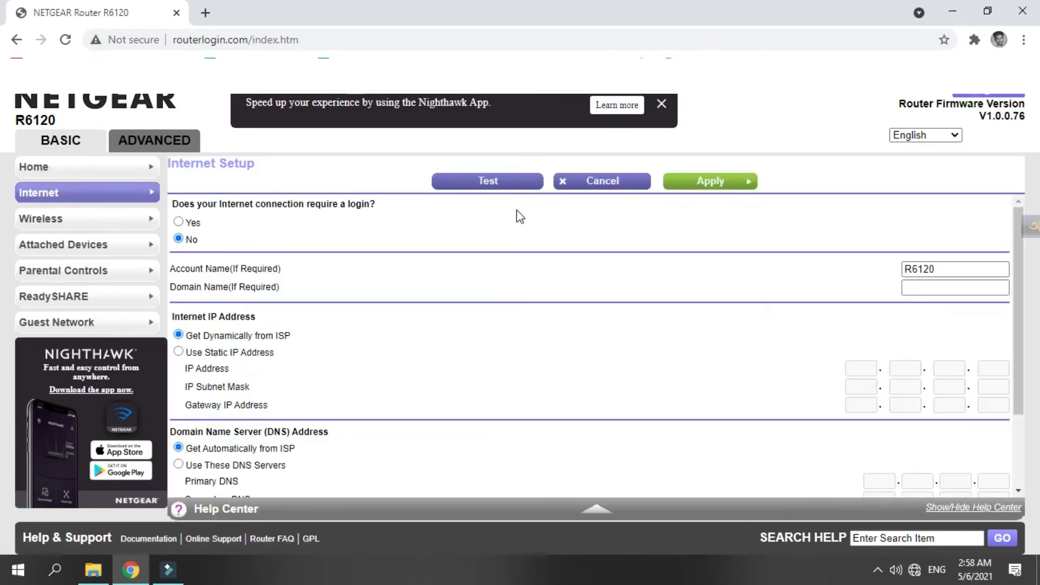
scroll(350, 260, down, 2)
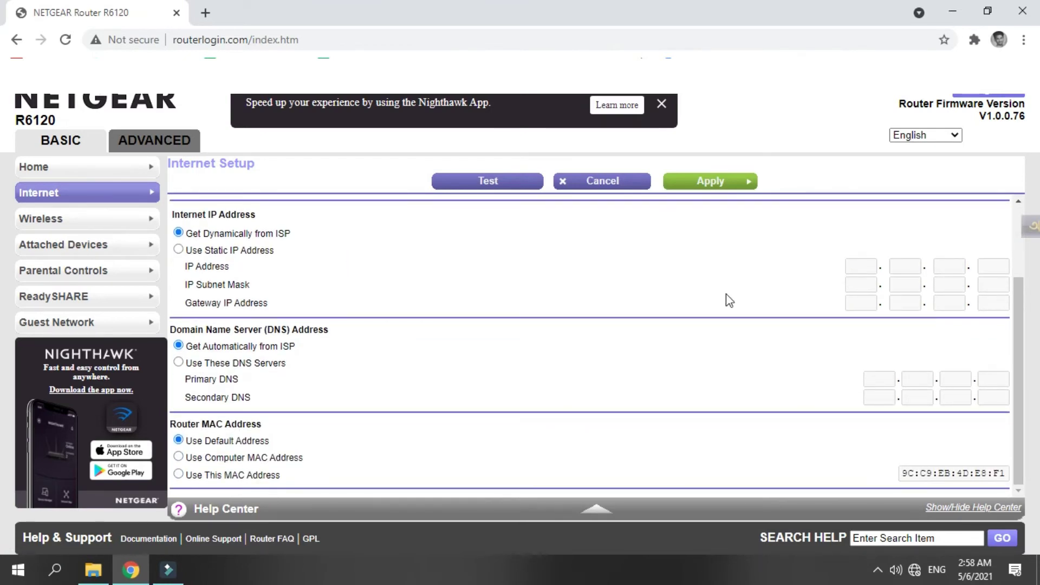
scroll(729, 300, up, 2)
scroll(504, 302, up, 1)
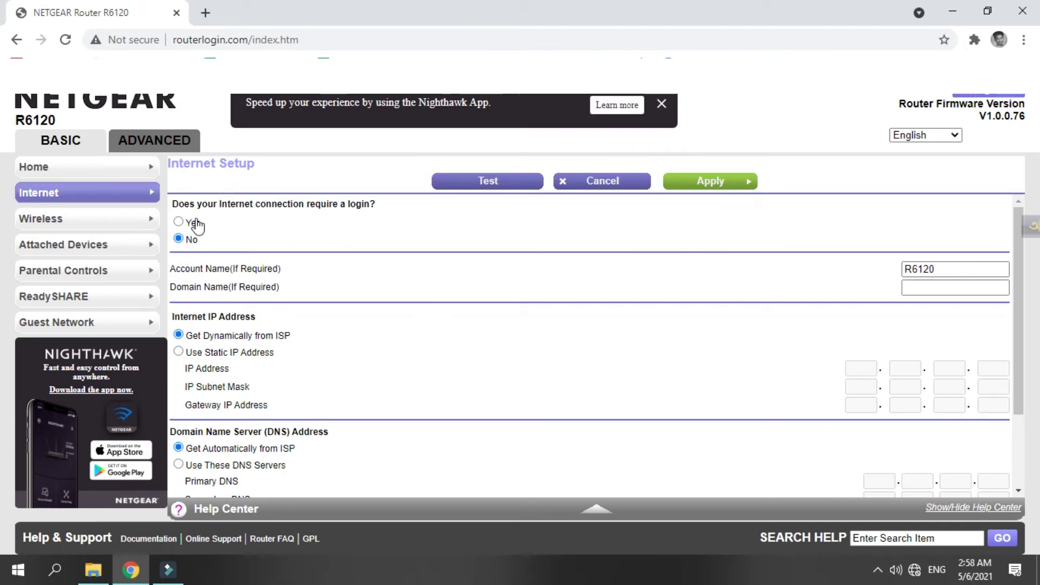
scroll(311, 247, down, 2)
scroll(313, 251, down, 1)
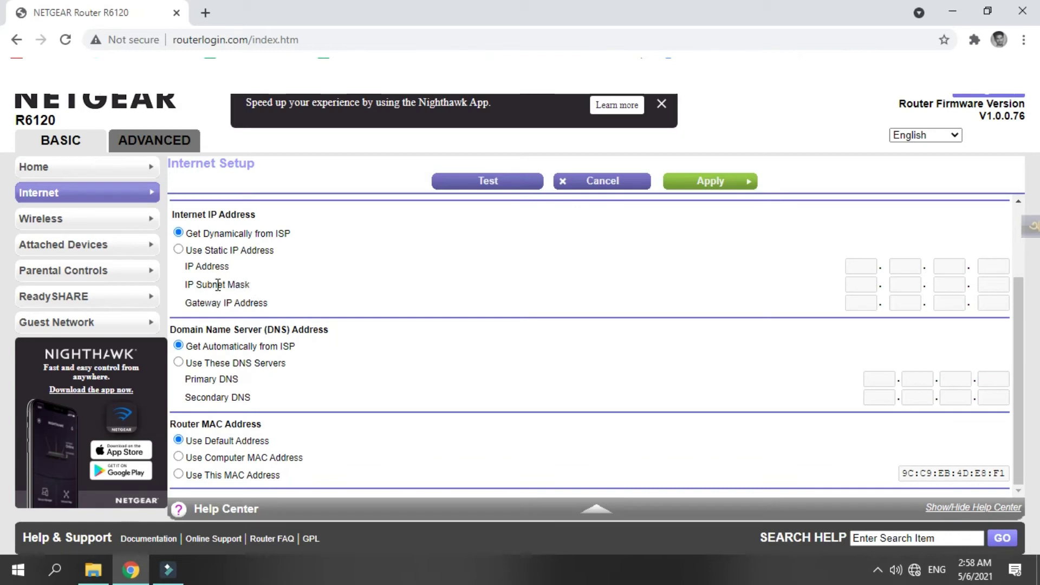
scroll(228, 284, up, 3)
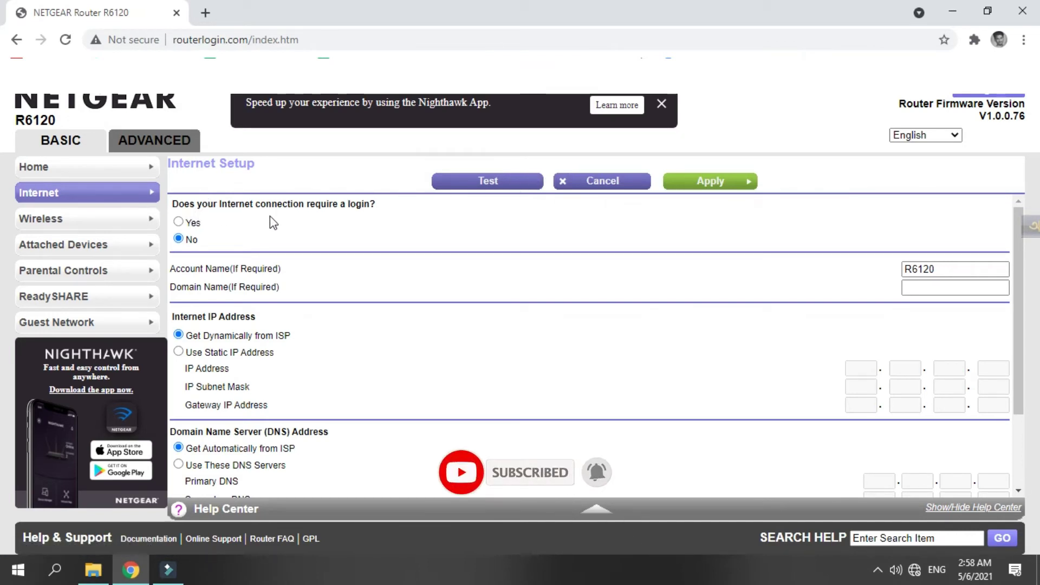
Set login required to Yes and fill in the saved PPPoE login and password
click(180, 222)
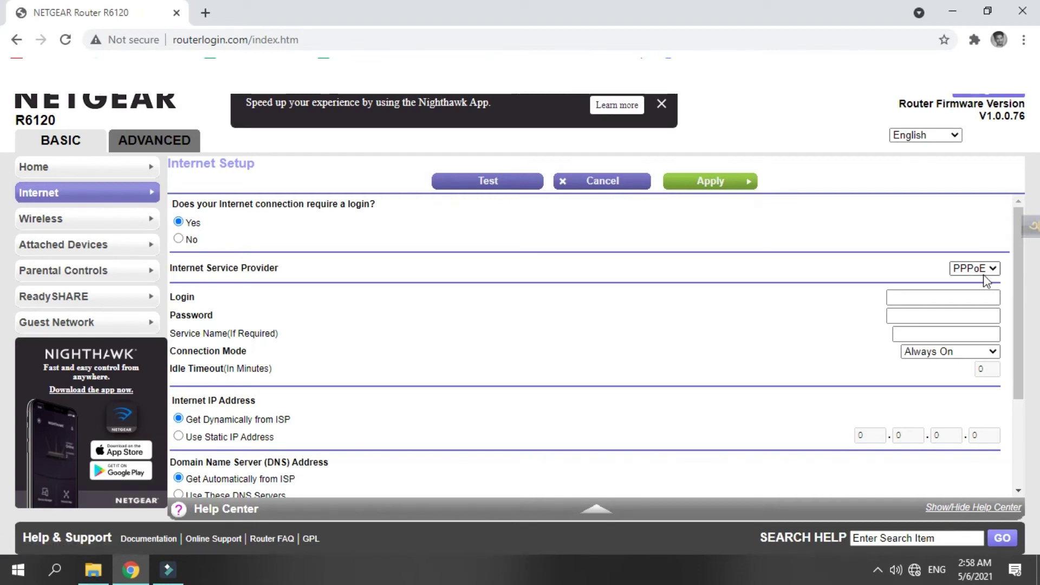
click(946, 293)
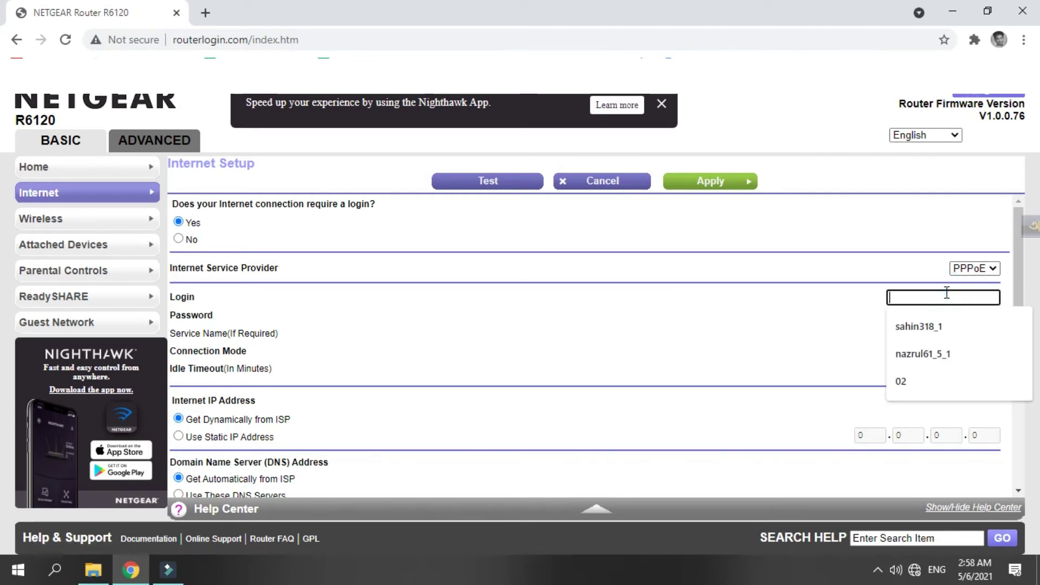
click(919, 383)
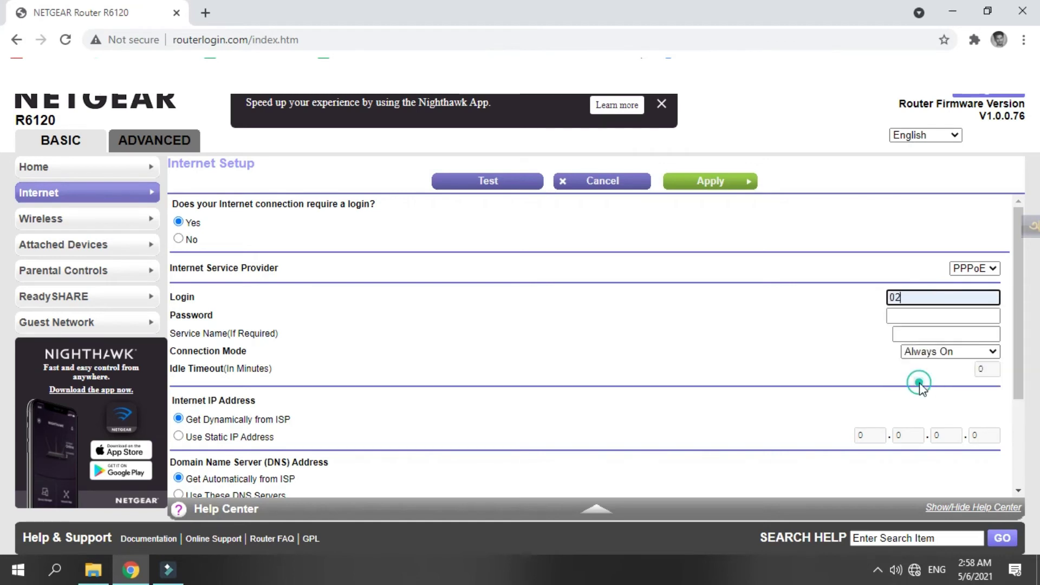
click(917, 316)
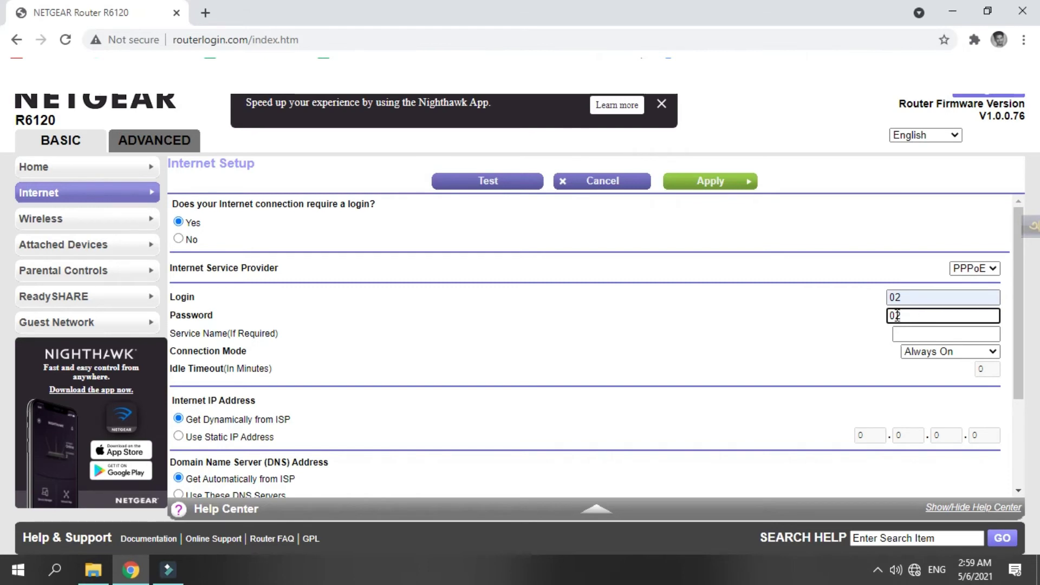
scroll(890, 326, down, 3)
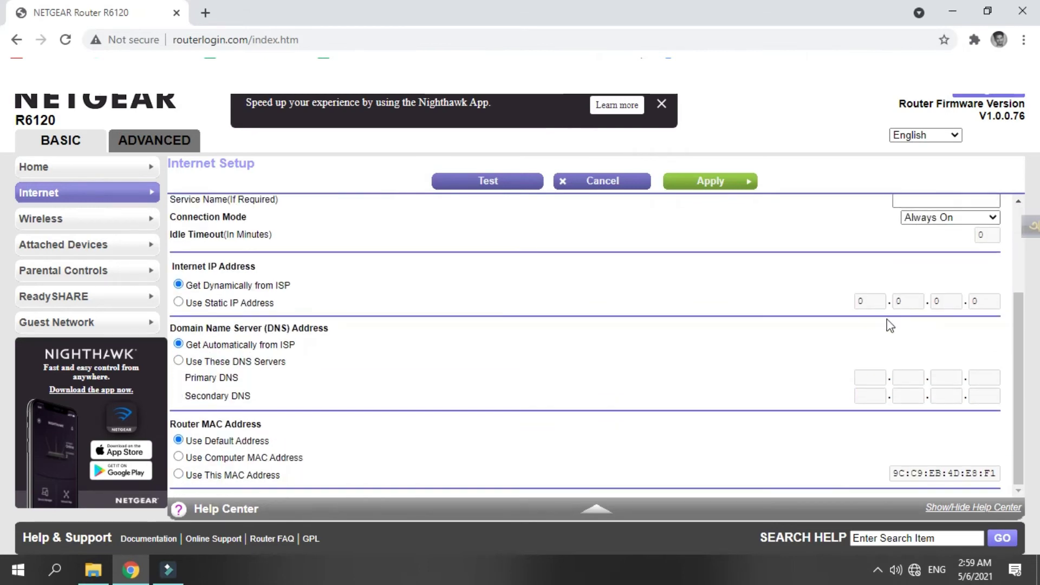
Apply the PPPoE settings and sign back in with the admin credentials
click(691, 187)
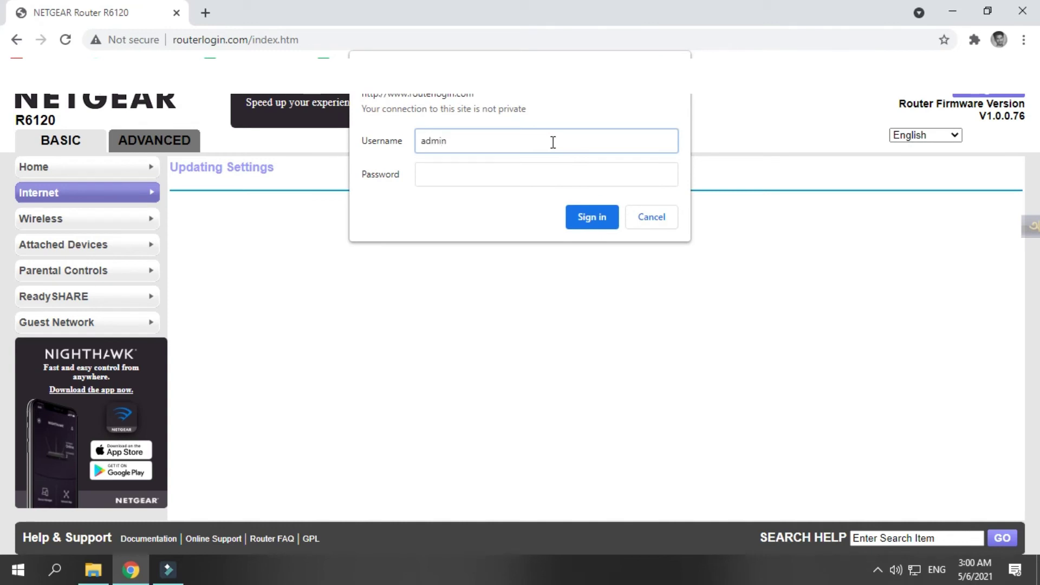
key(Tab)
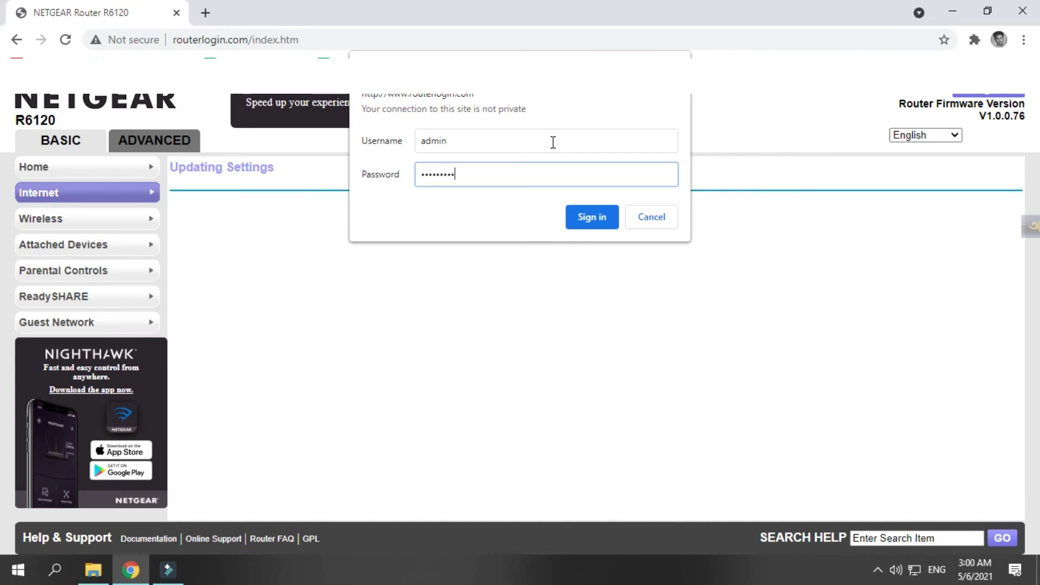
click(588, 220)
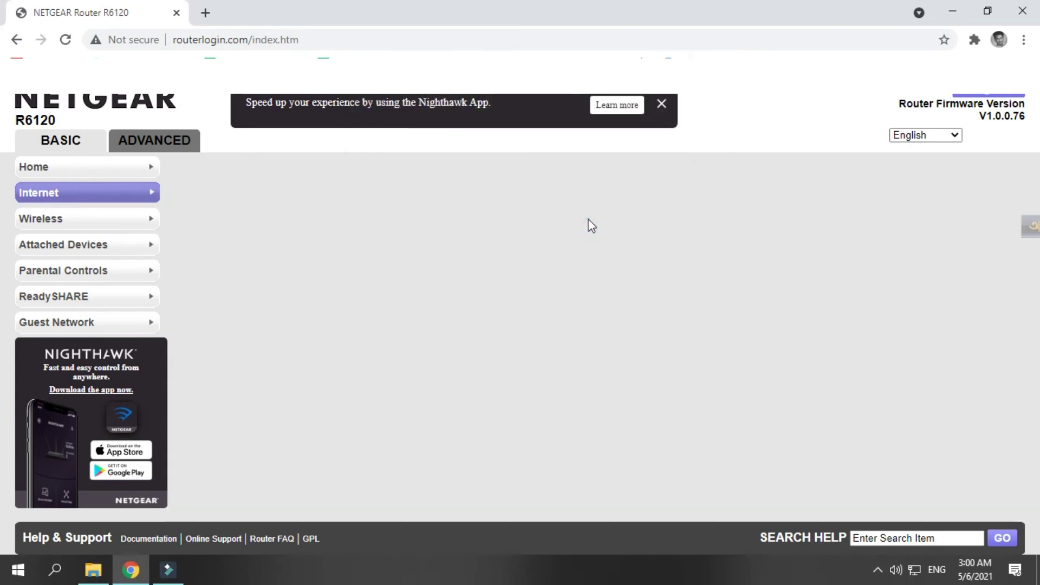
click(38, 222)
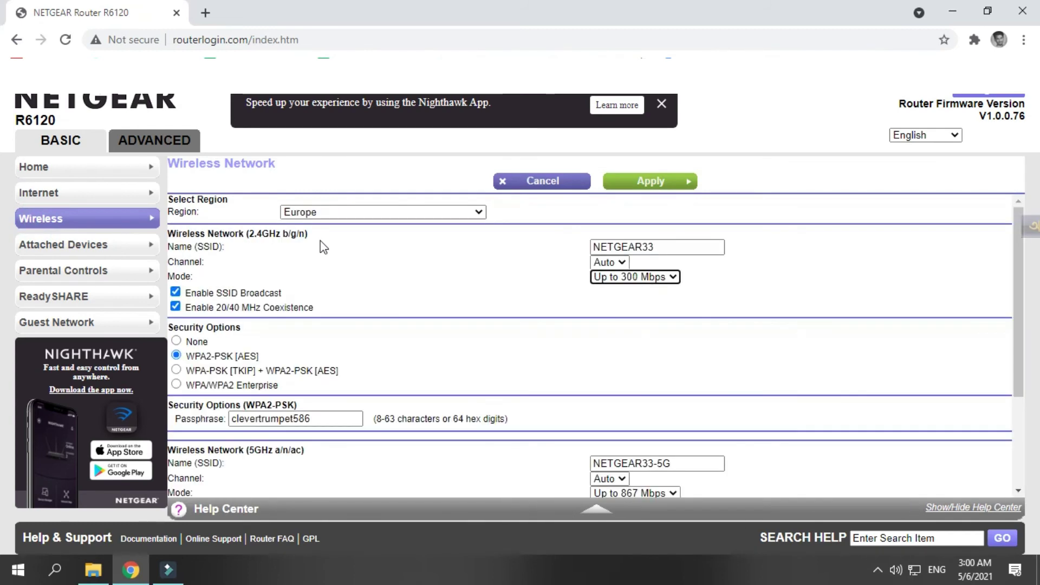
Replace the 2.4GHz network name NETGEAR33 with the new SSID
double_click(657, 246)
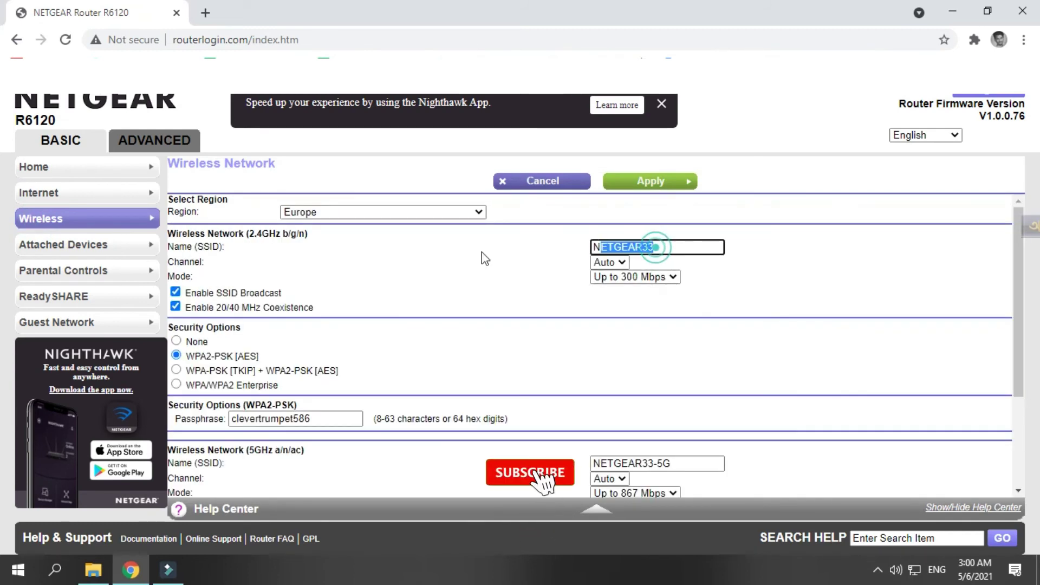
key(BackSpace)
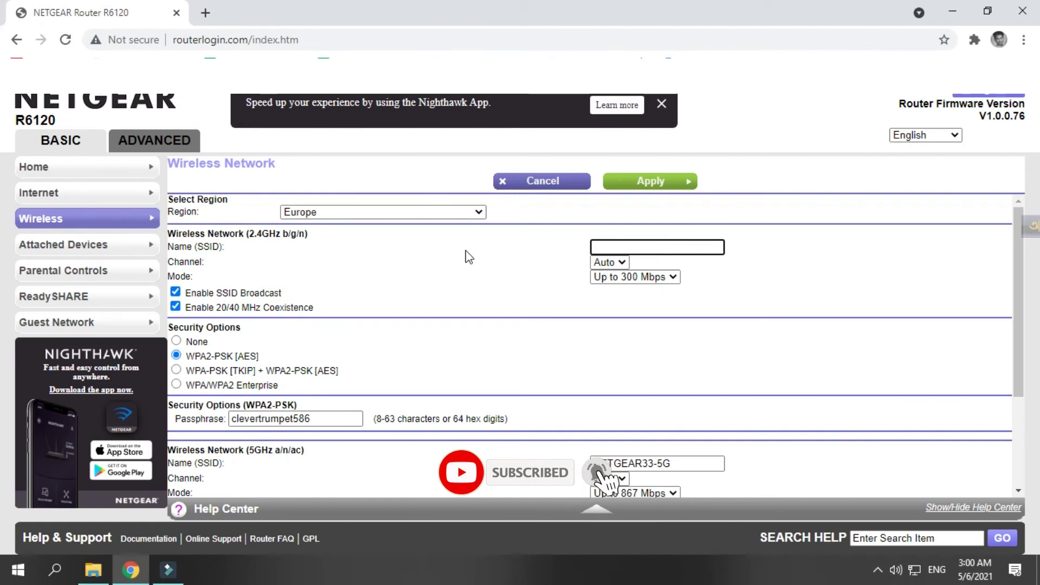
text(@@##)
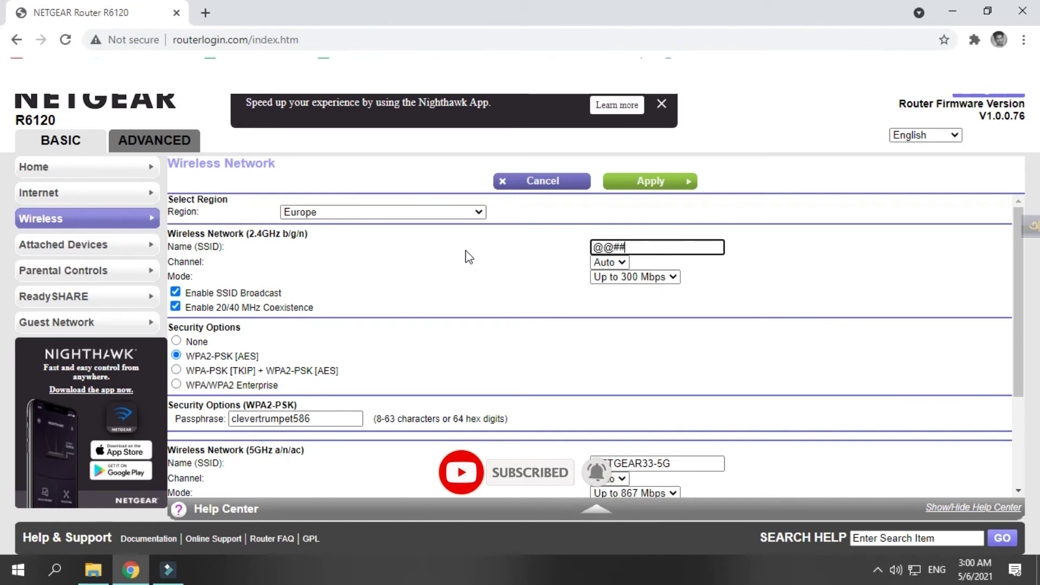
scroll(480, 272, down, 3)
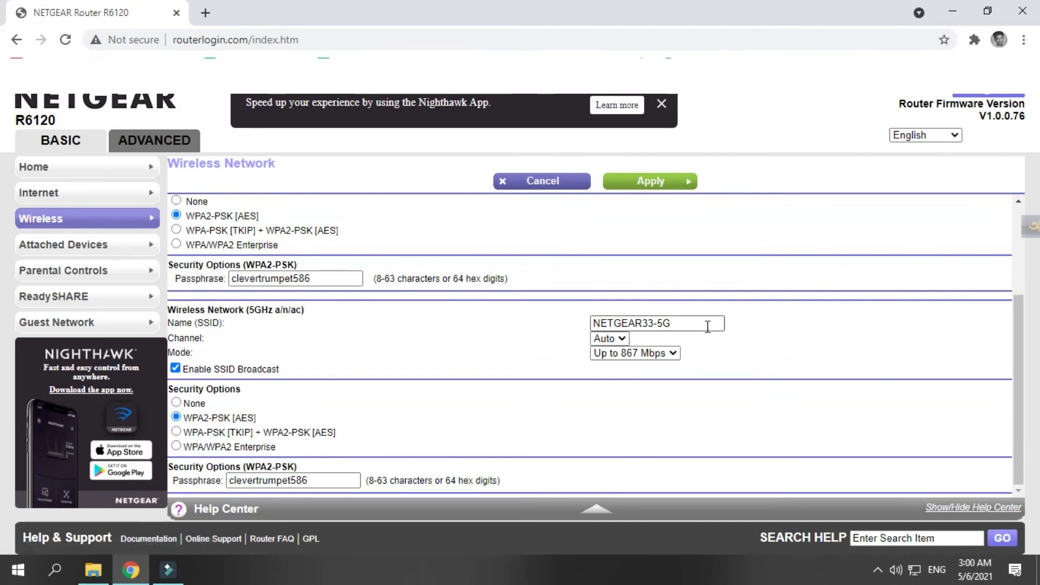
Rename the 5GHz network to @@##, give it a new passphrase, and apply
triple_click(705, 322)
text(@)
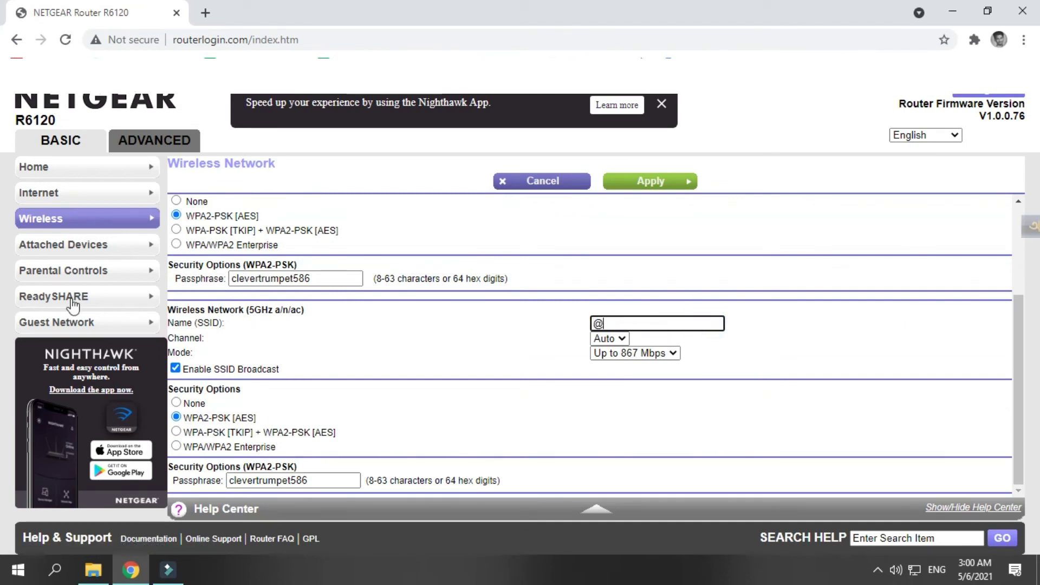
text(@##)
double_click(320, 482)
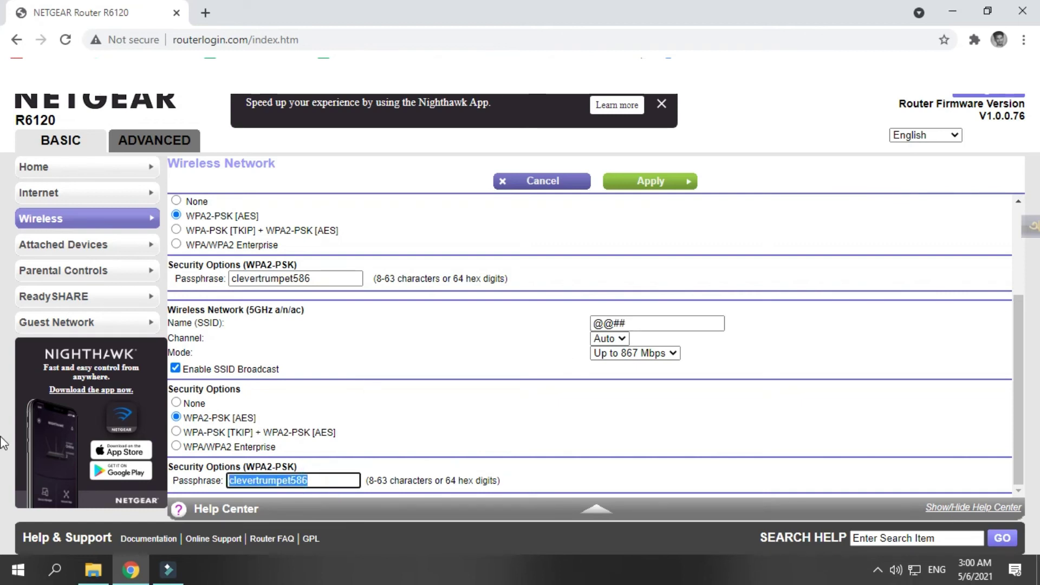
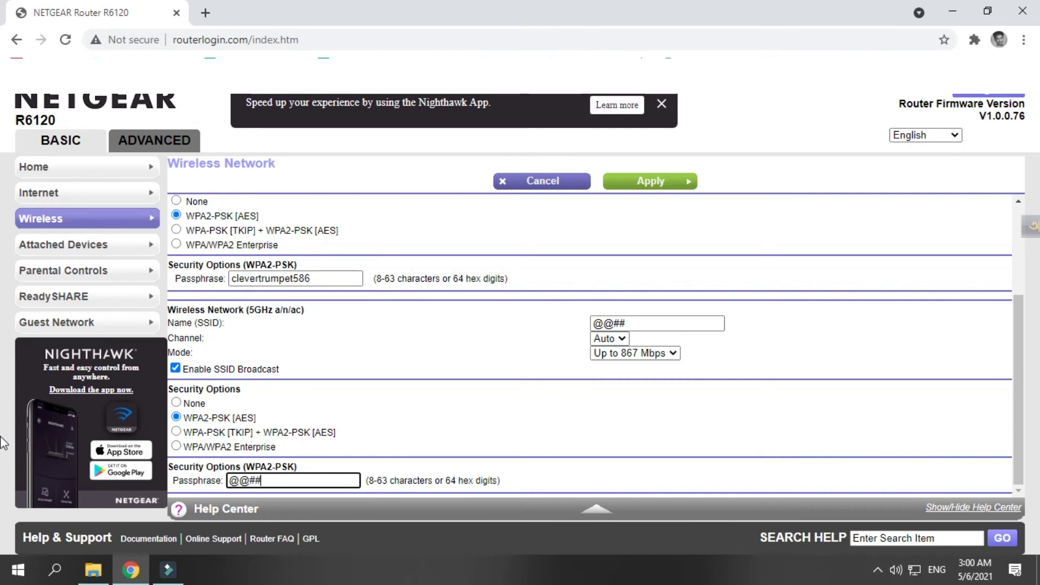
scroll(647, 307, up, 3)
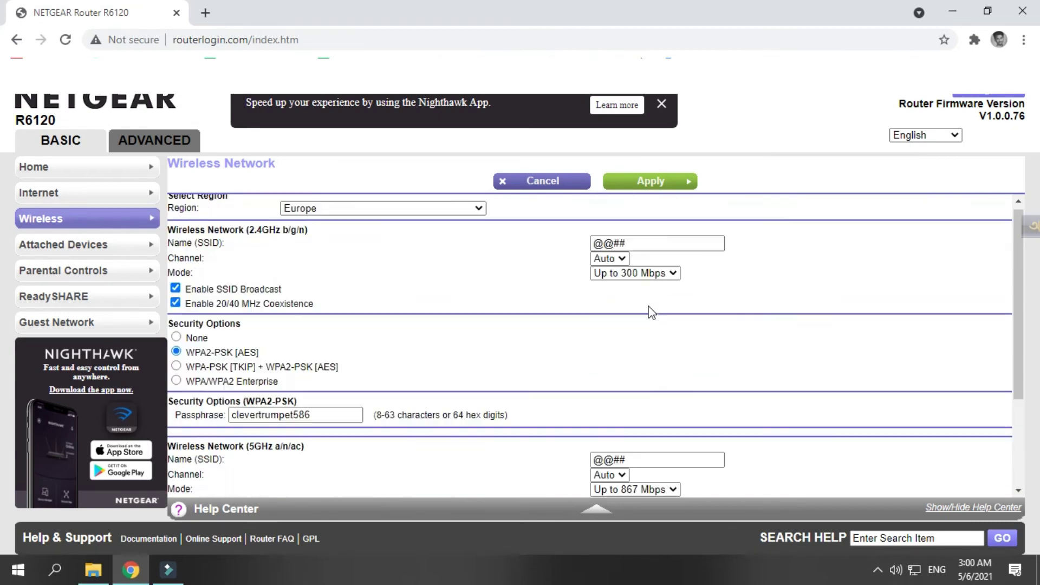
click(687, 183)
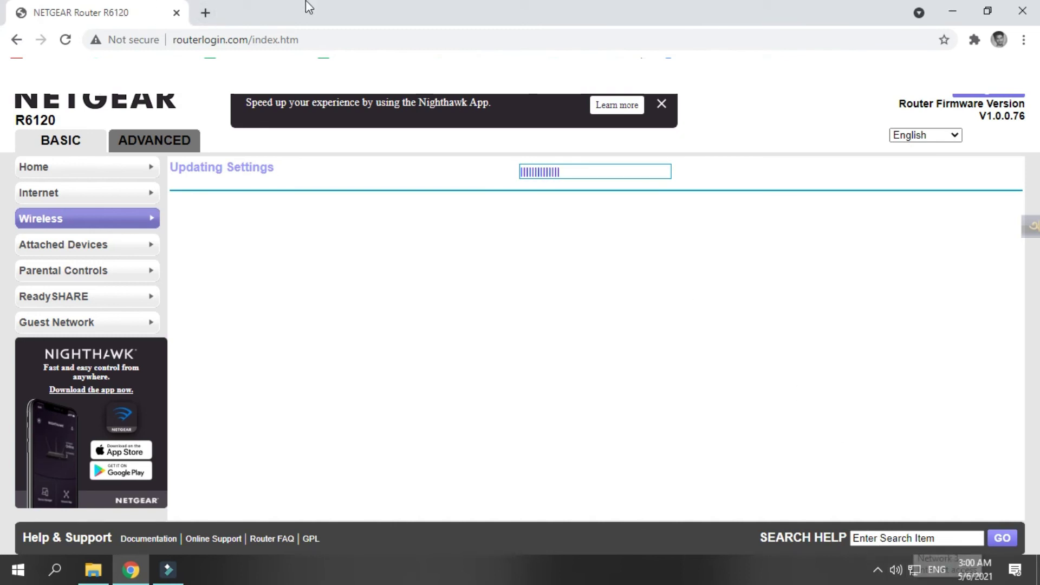
Load youtube.com in a new tab and reload it
click(206, 13)
click(206, 35)
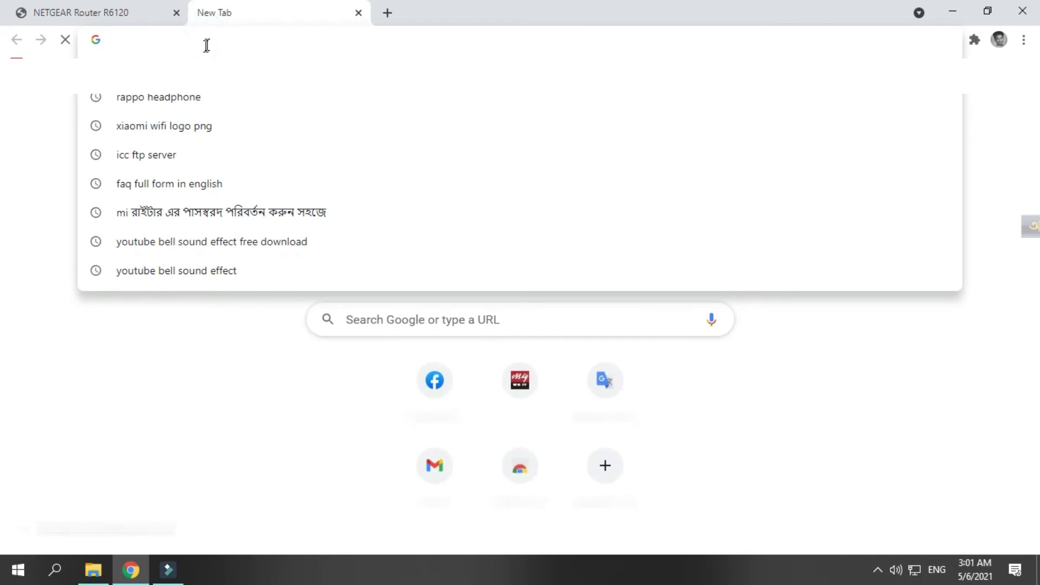
text(you)
key(Return)
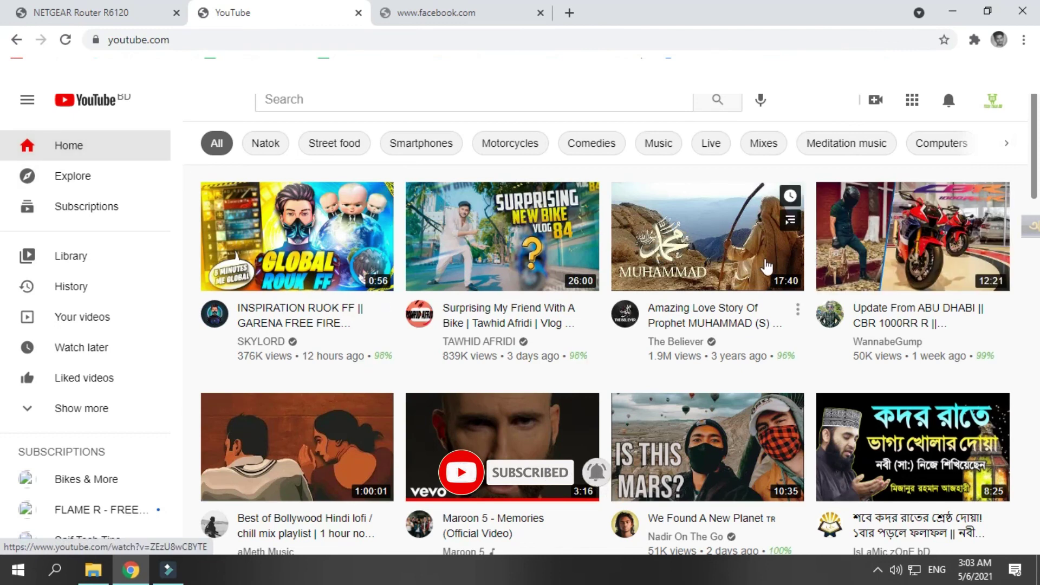
click(66, 40)
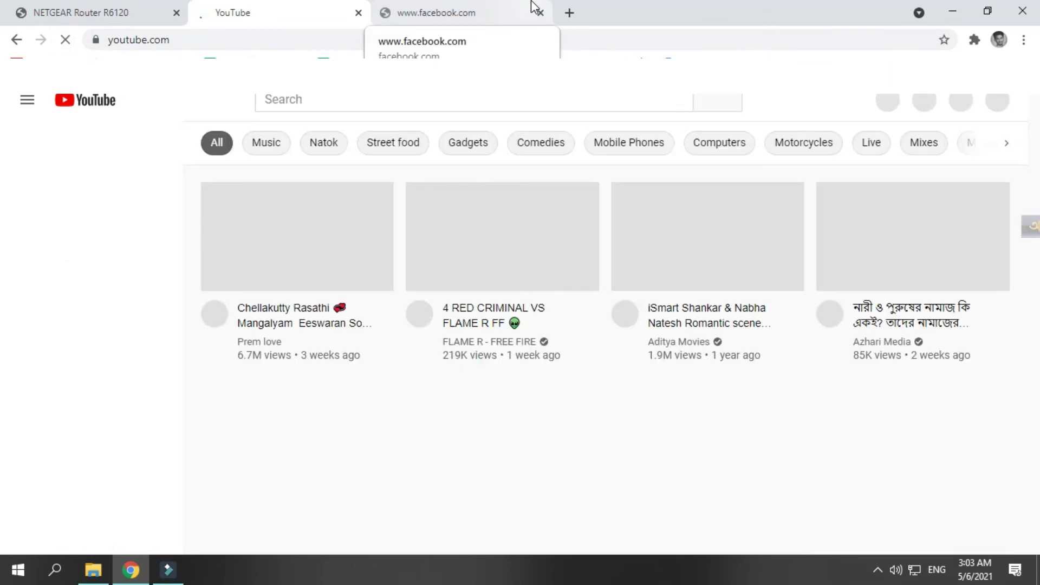
Retry Facebook, close its tab, and return to the YouTube home feed
click(523, 9)
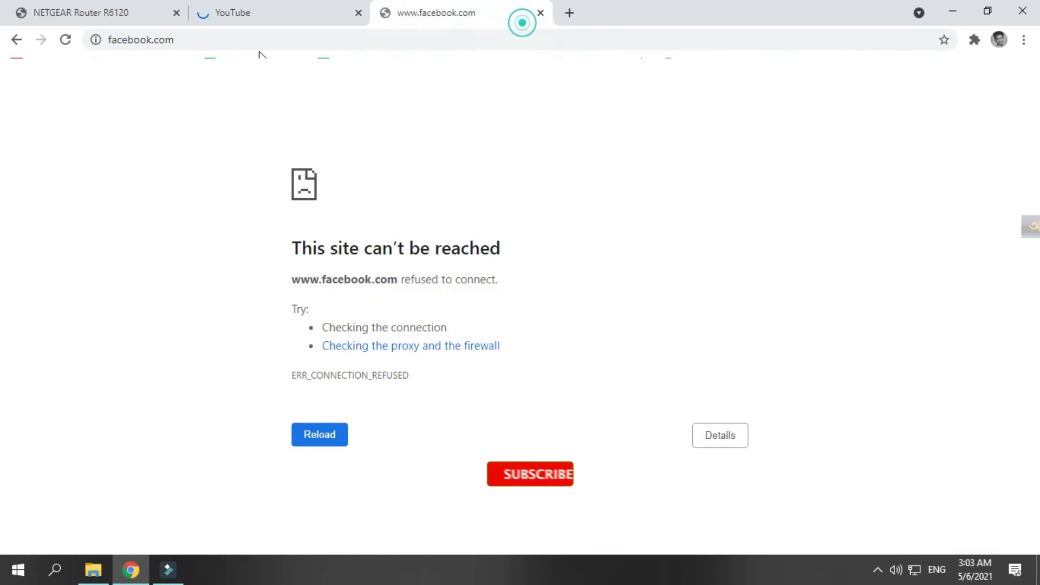
click(65, 42)
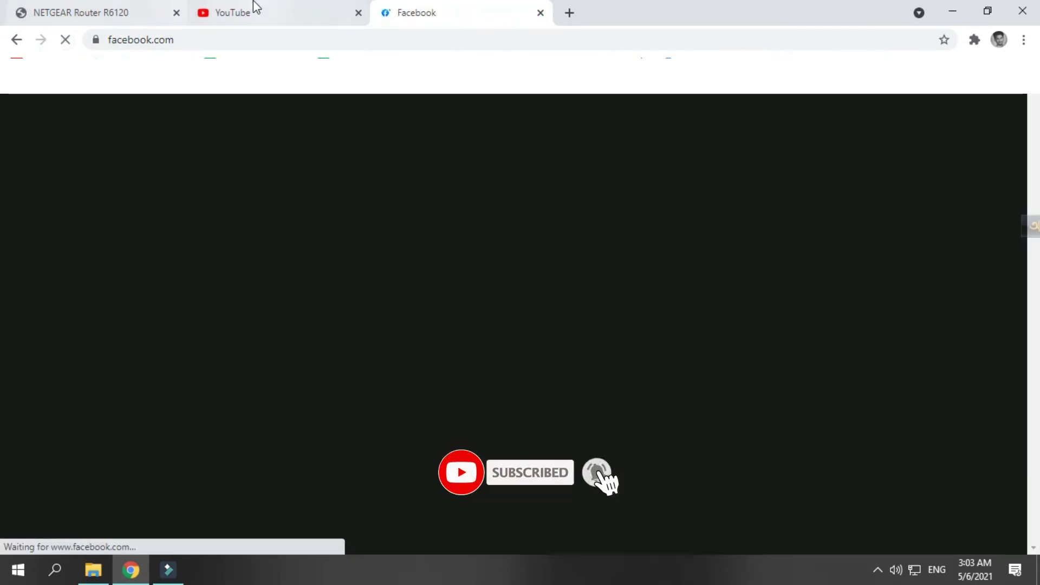
click(253, 12)
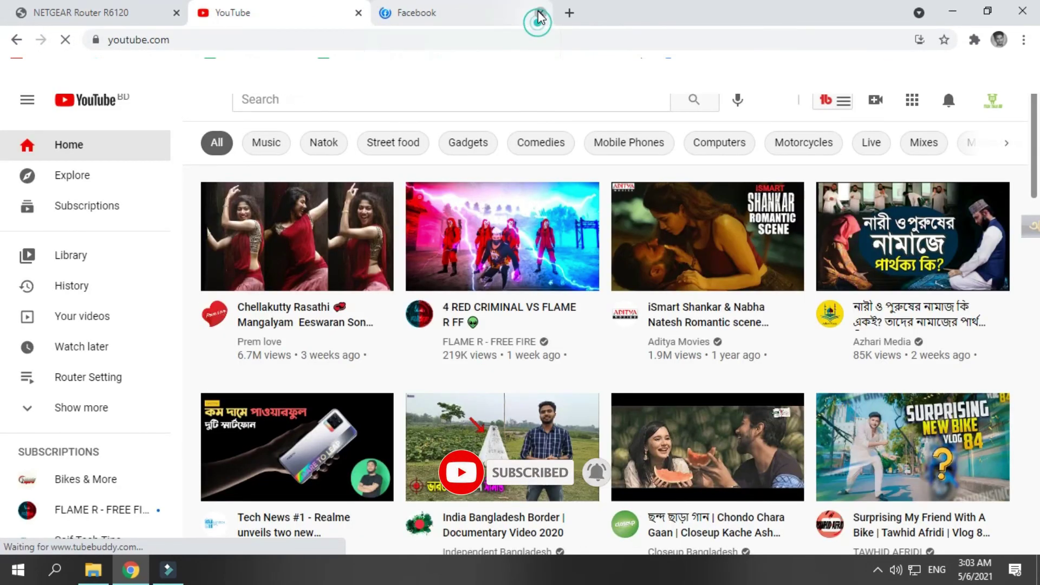
click(540, 13)
click(136, 13)
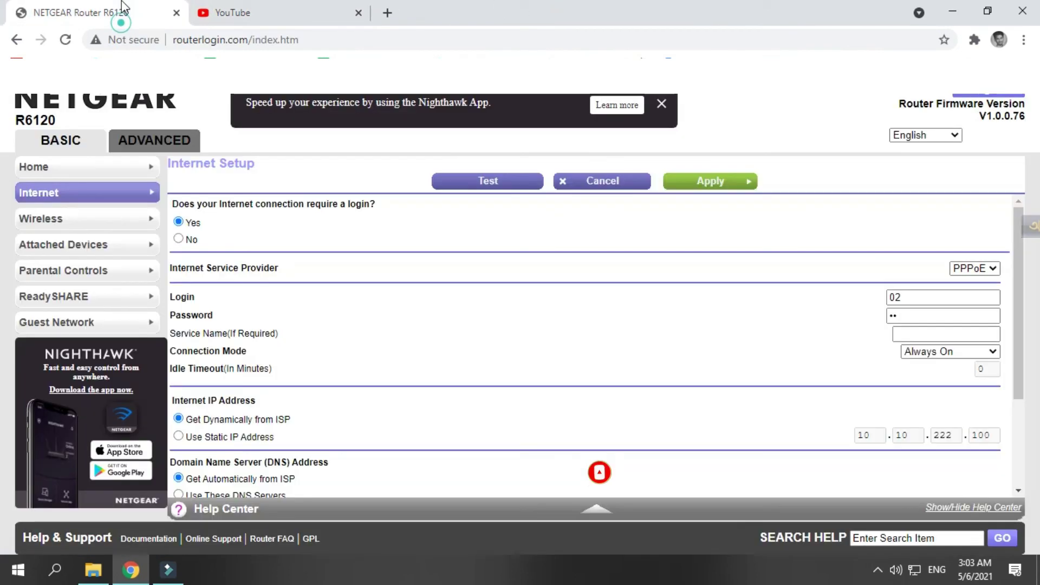
click(247, 14)
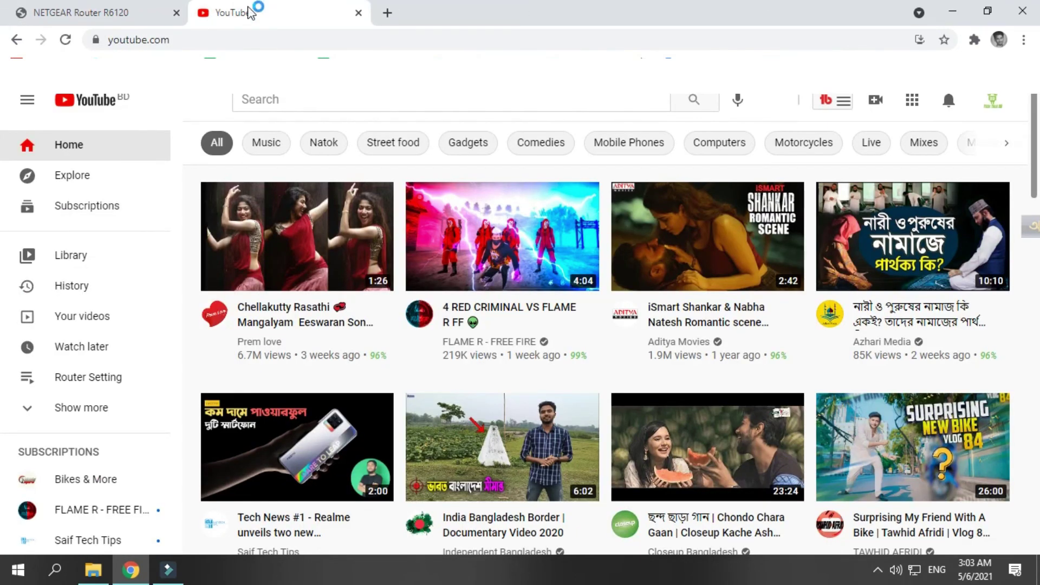